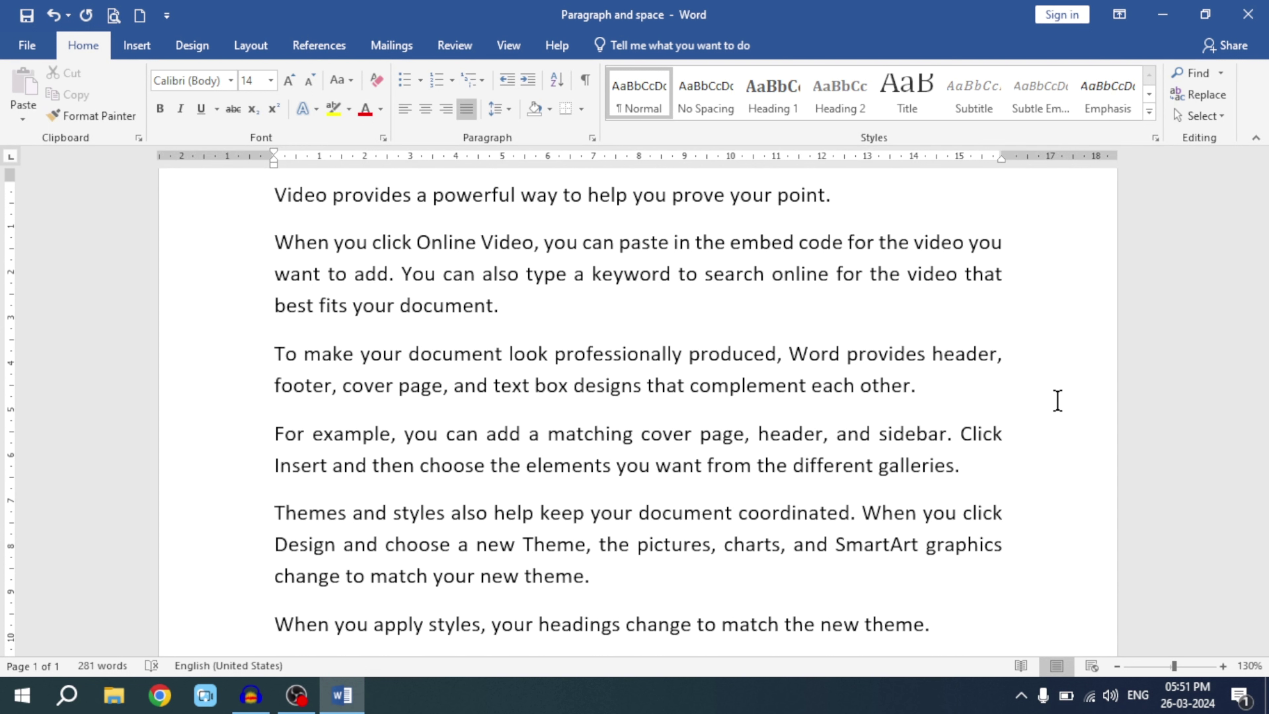
- Compare the separated top paragraphs with the merged Themes and styles block, noting the wide gap after 'and'
{"action": "left_click_drag", "start_coordinate": [274, 195], "coordinate": [929, 606]}
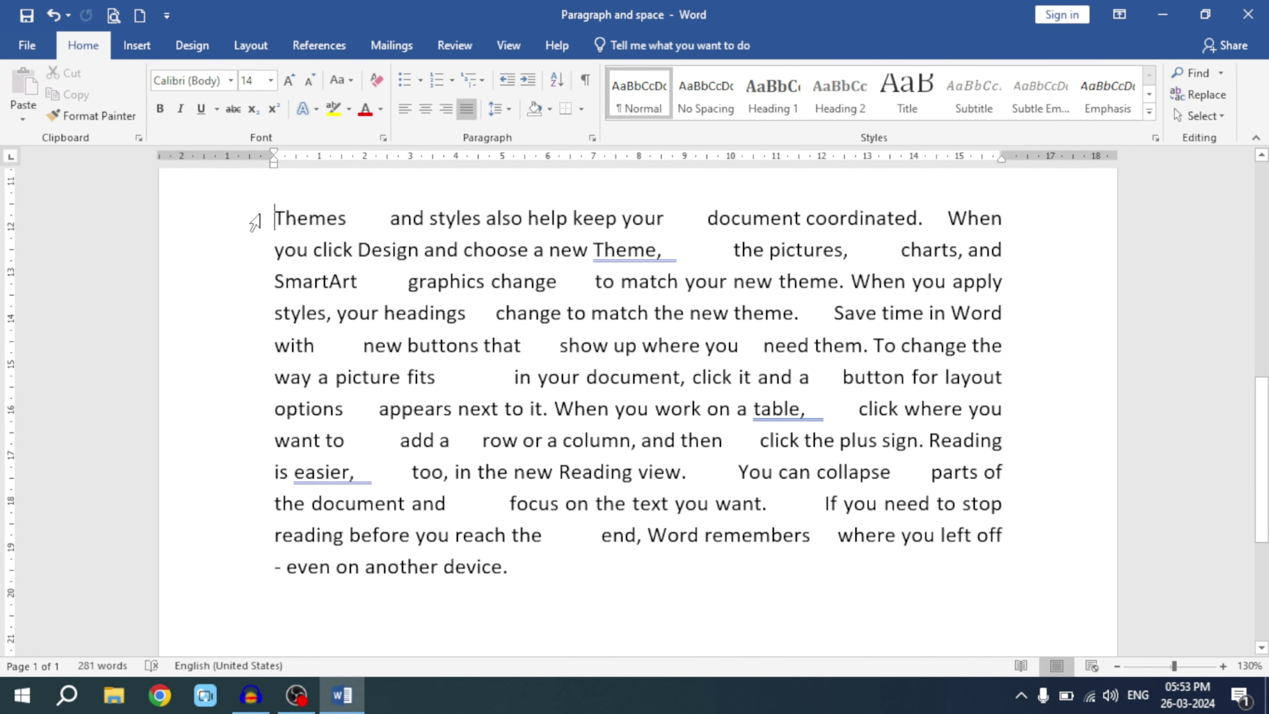
{"action": "left_click_drag", "start_coordinate": [260, 223], "coordinate": [843, 624]}
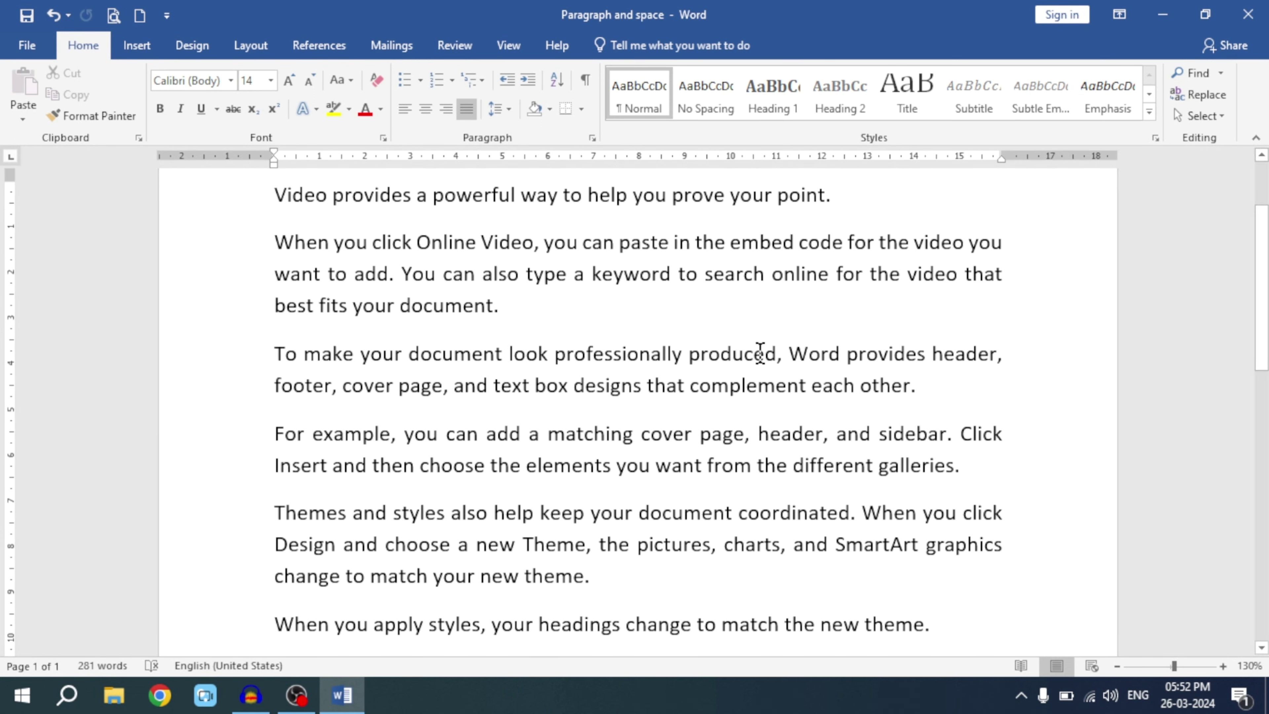
{"action": "mouse_move", "coordinate": [272, 195]}
{"action": "left_mouse_down"}
{"action": "mouse_move", "coordinate": [582, 462]}
{"action": "mouse_move", "coordinate": [929, 625]}
{"action": "left_mouse_up"}
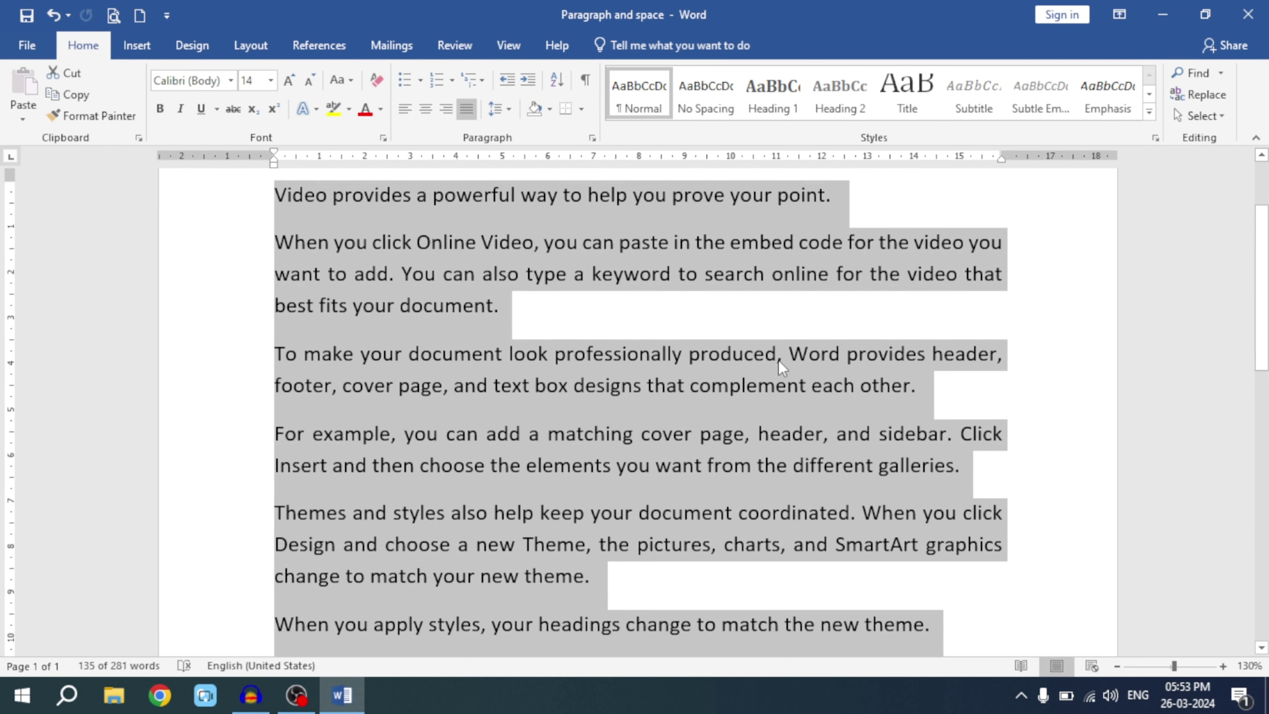
{"action": "scroll", "coordinate": [767, 367], "scroll_direction": "down", "scroll_amount": 5}
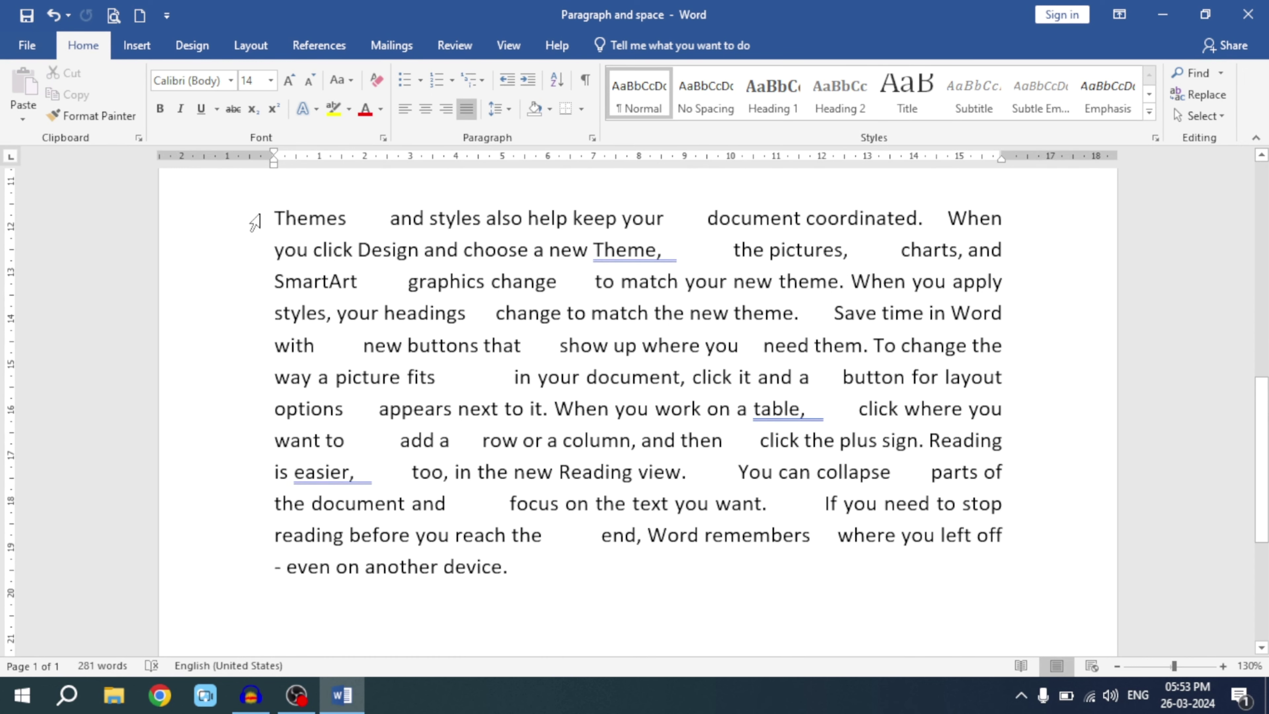
{"action": "left_click", "coordinate": [259, 222]}
{"action": "left_click_drag", "start_coordinate": [260, 223], "coordinate": [582, 584]}
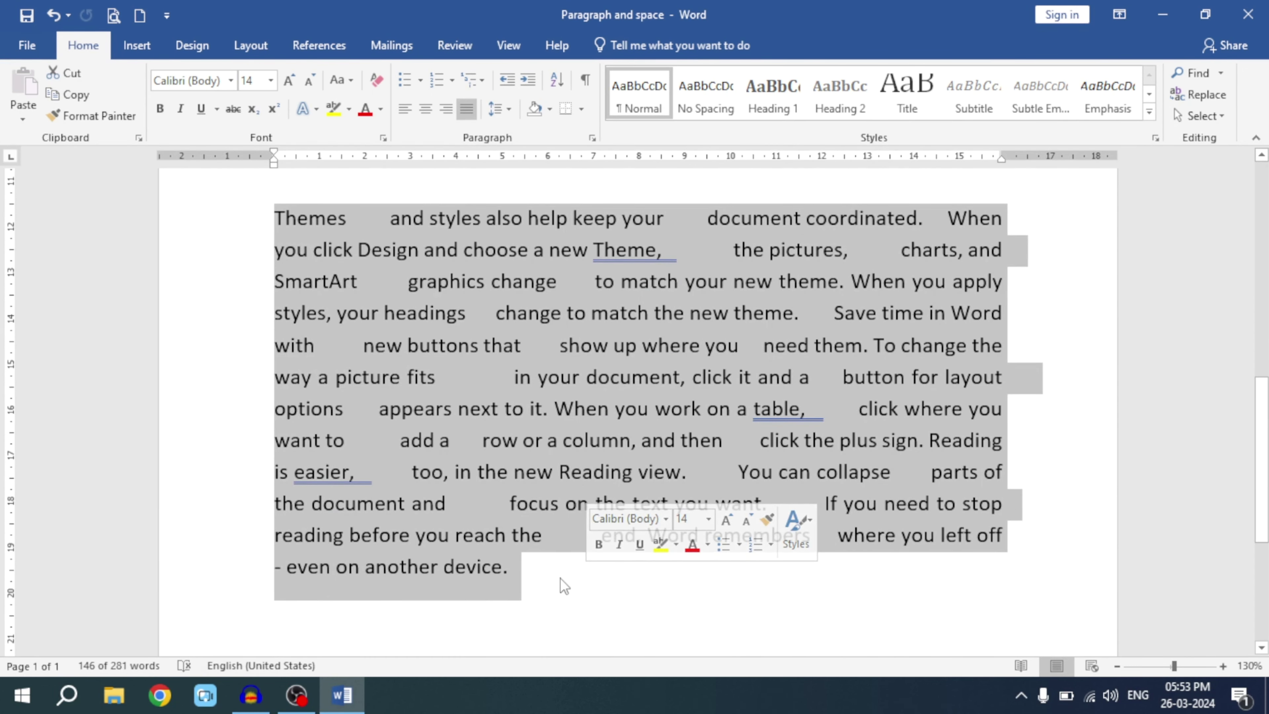
{"action": "left_click", "coordinate": [560, 579]}
{"action": "left_click", "coordinate": [475, 505]}
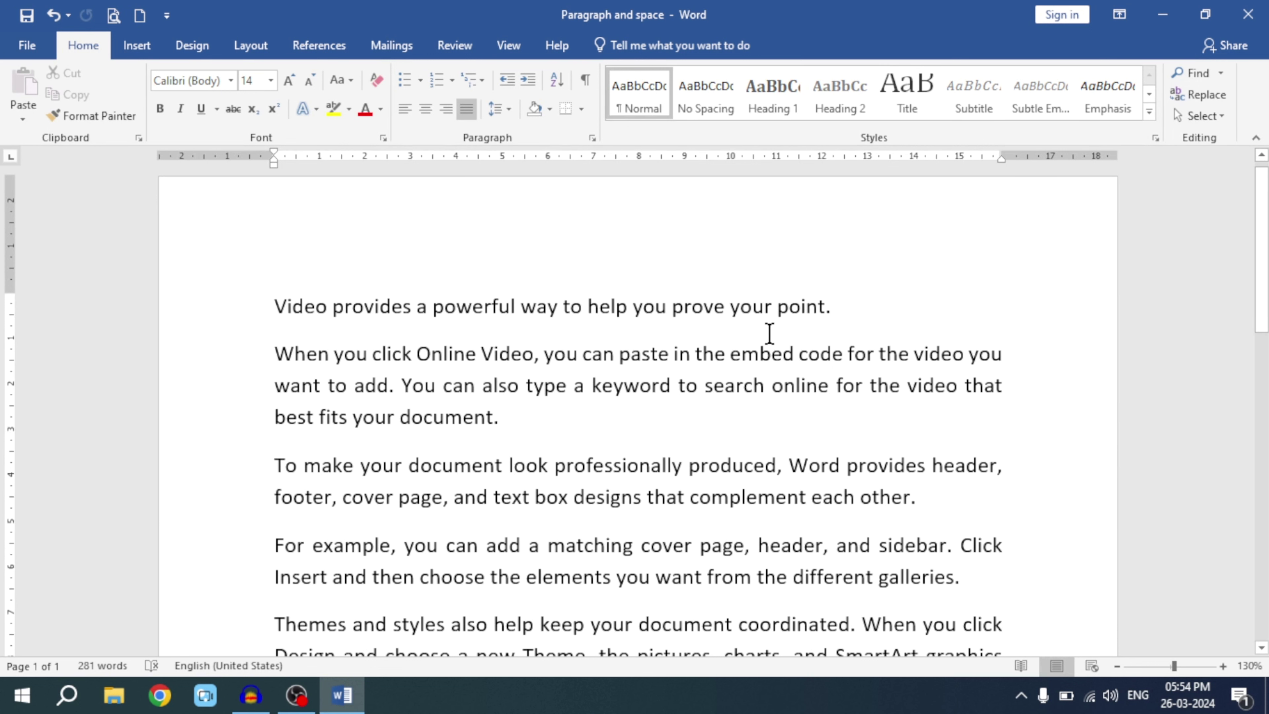
- Turn on Show/Hide ¶ for the whole document to reveal paragraph marks and space dots
{"action": "key", "text": "ctrl+a"}
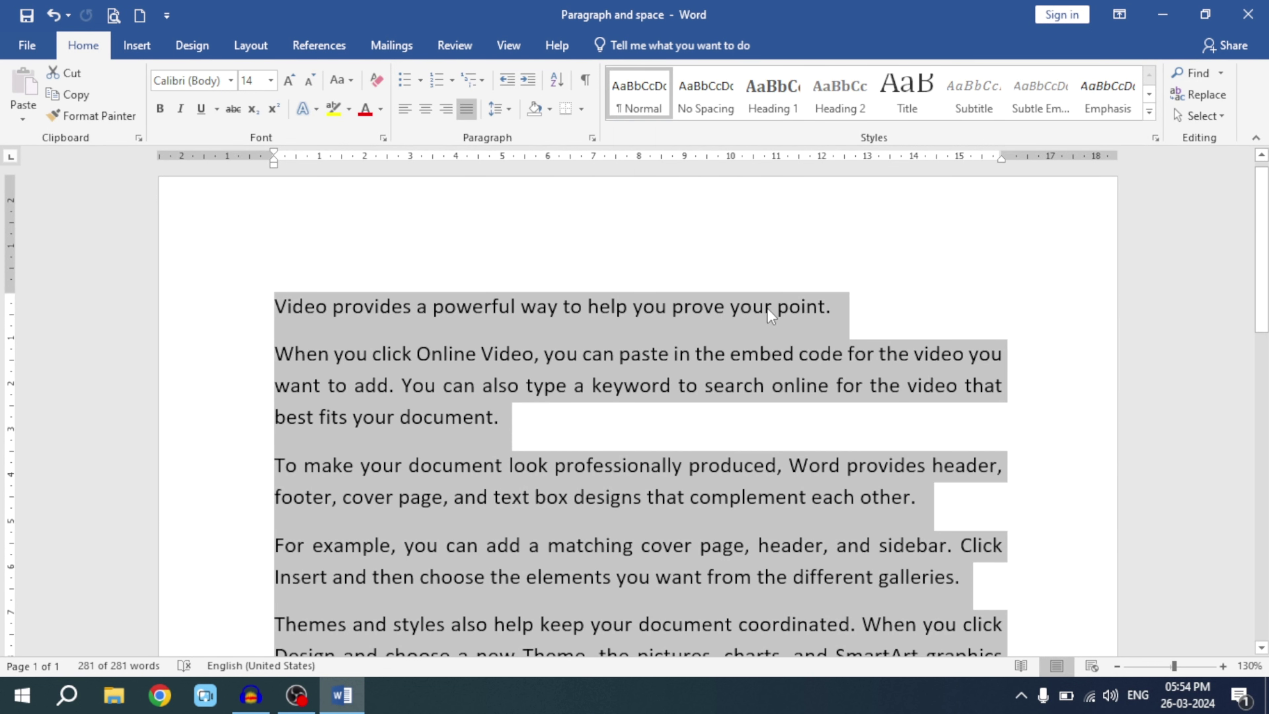
{"action": "left_click", "coordinate": [586, 85]}
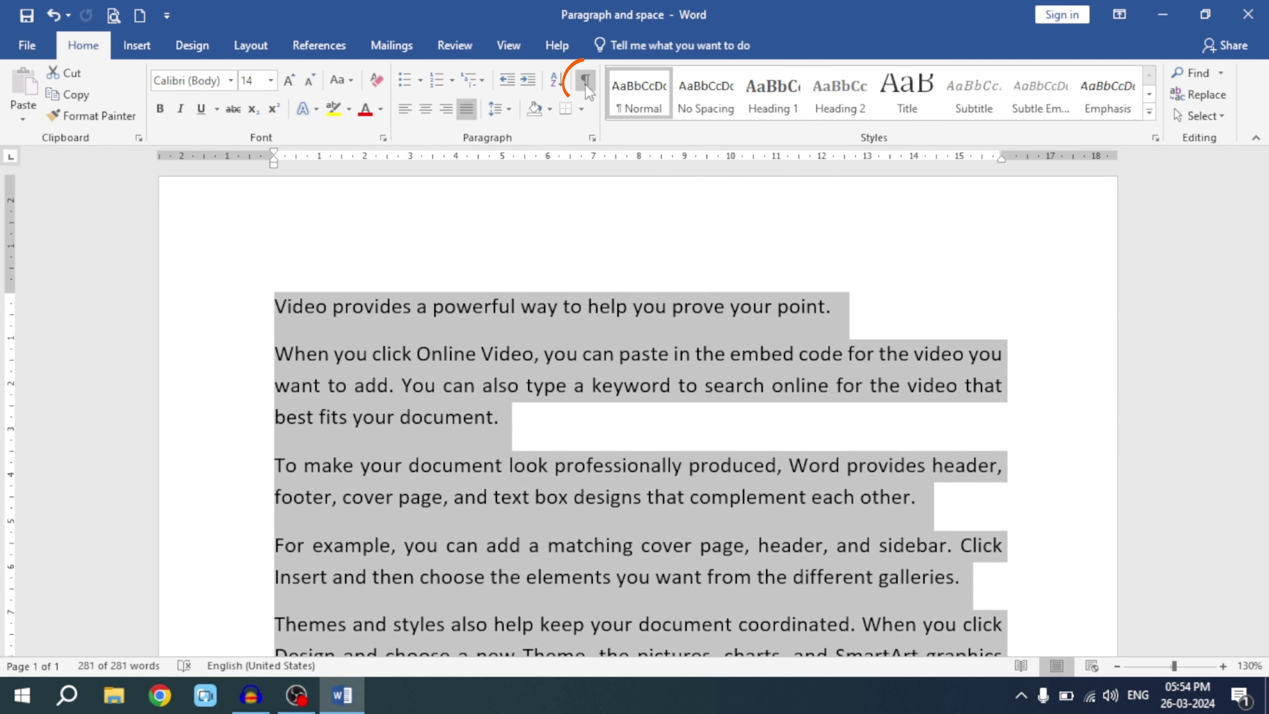
{"action": "left_click", "coordinate": [874, 312]}
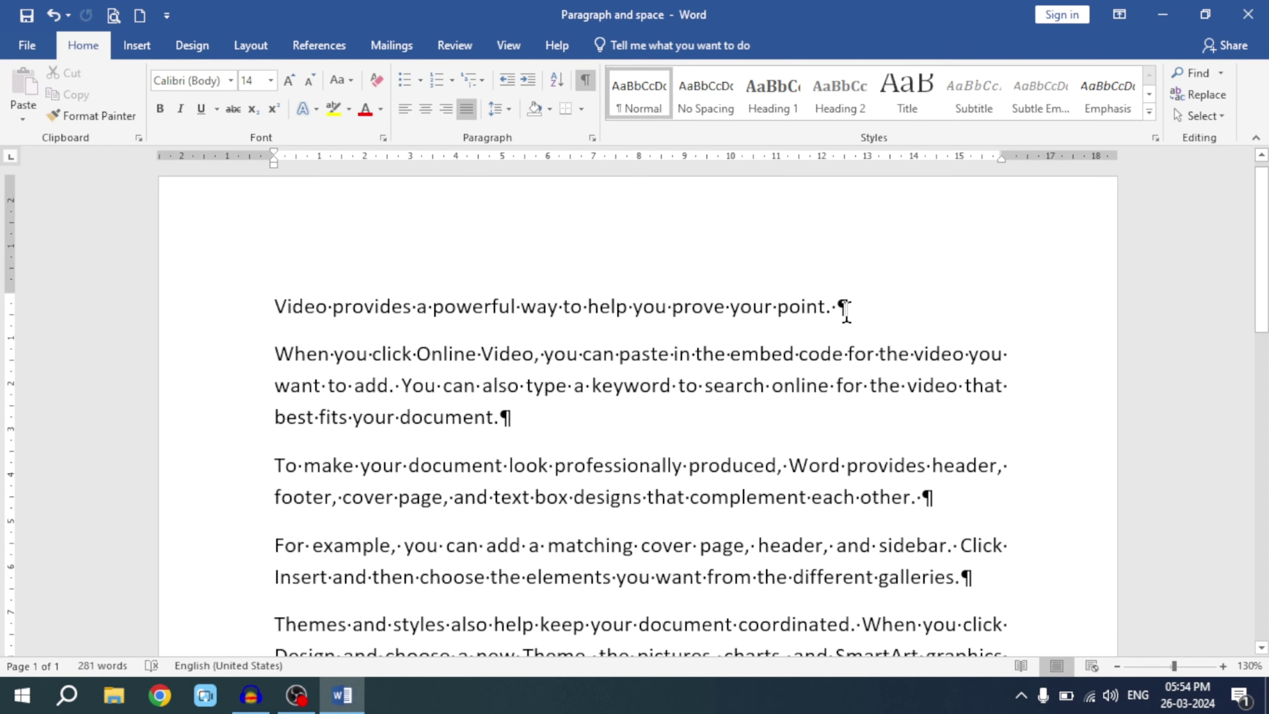
{"action": "left_click_drag", "start_coordinate": [846, 310], "coordinate": [859, 308]}
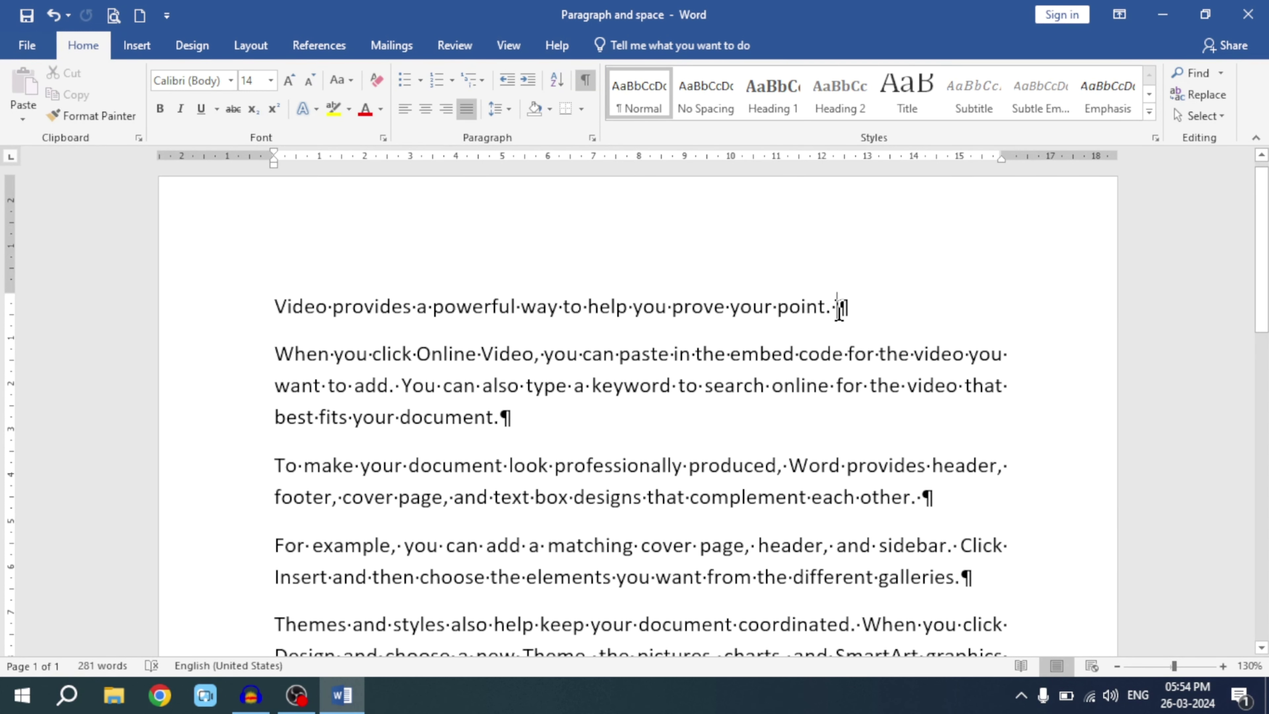
{"action": "left_click", "coordinate": [868, 319]}
- Inspect the first paragraph's ending mark and the run of extra spaces after 'Themes'
{"action": "left_click", "coordinate": [575, 440]}
{"action": "left_click", "coordinate": [868, 321]}
{"action": "scroll", "coordinate": [946, 483], "scroll_direction": "down", "scroll_amount": 3}
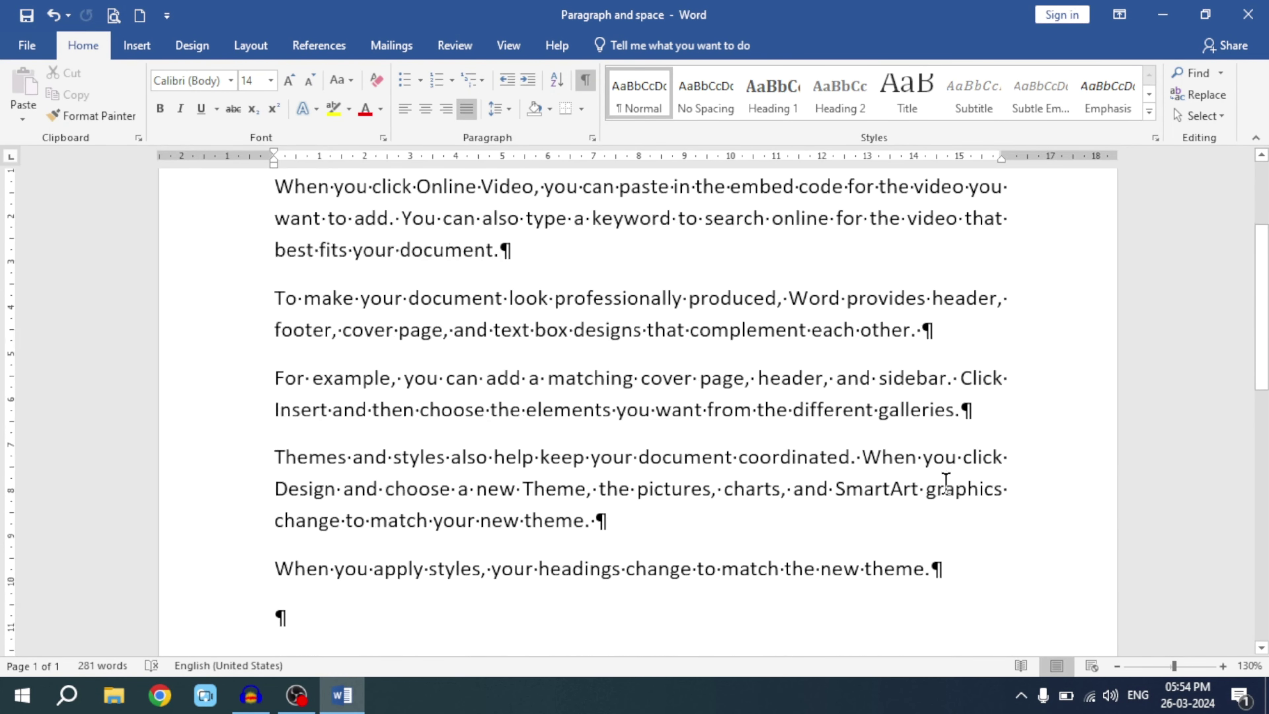
{"action": "scroll", "coordinate": [949, 450], "scroll_direction": "down", "scroll_amount": 8}
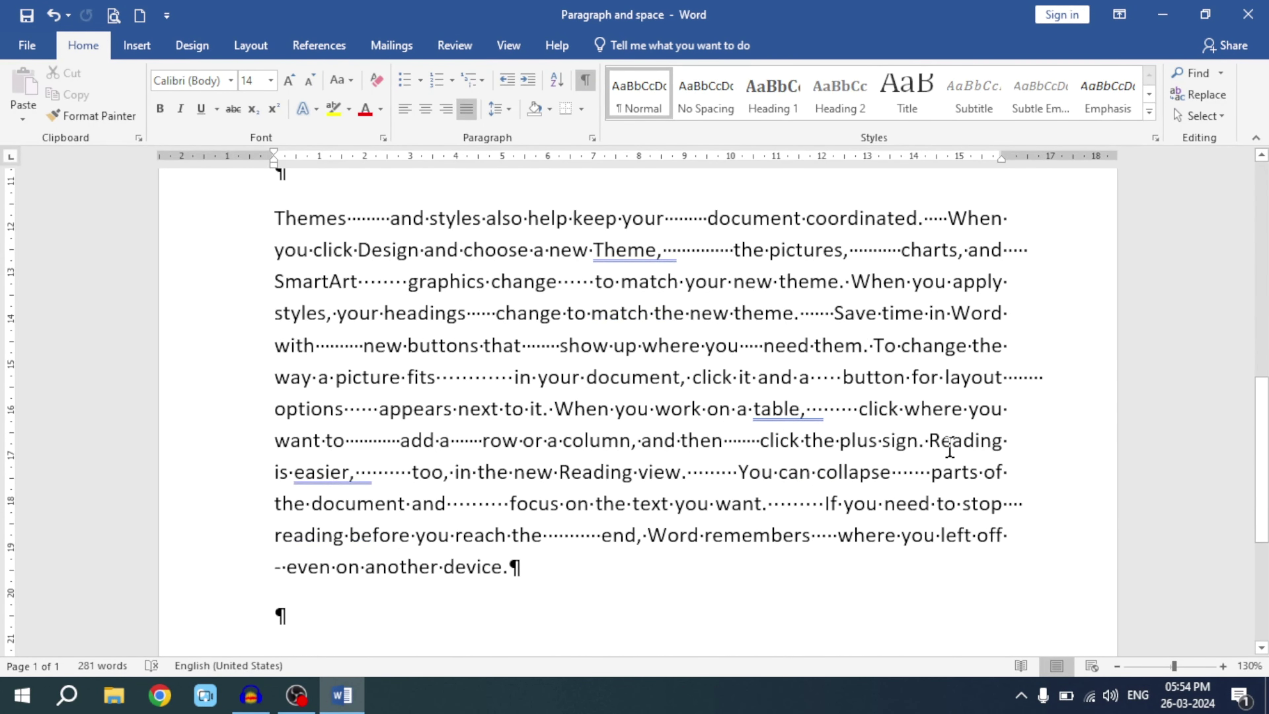
{"action": "left_click_drag", "start_coordinate": [347, 218], "coordinate": [389, 220]}
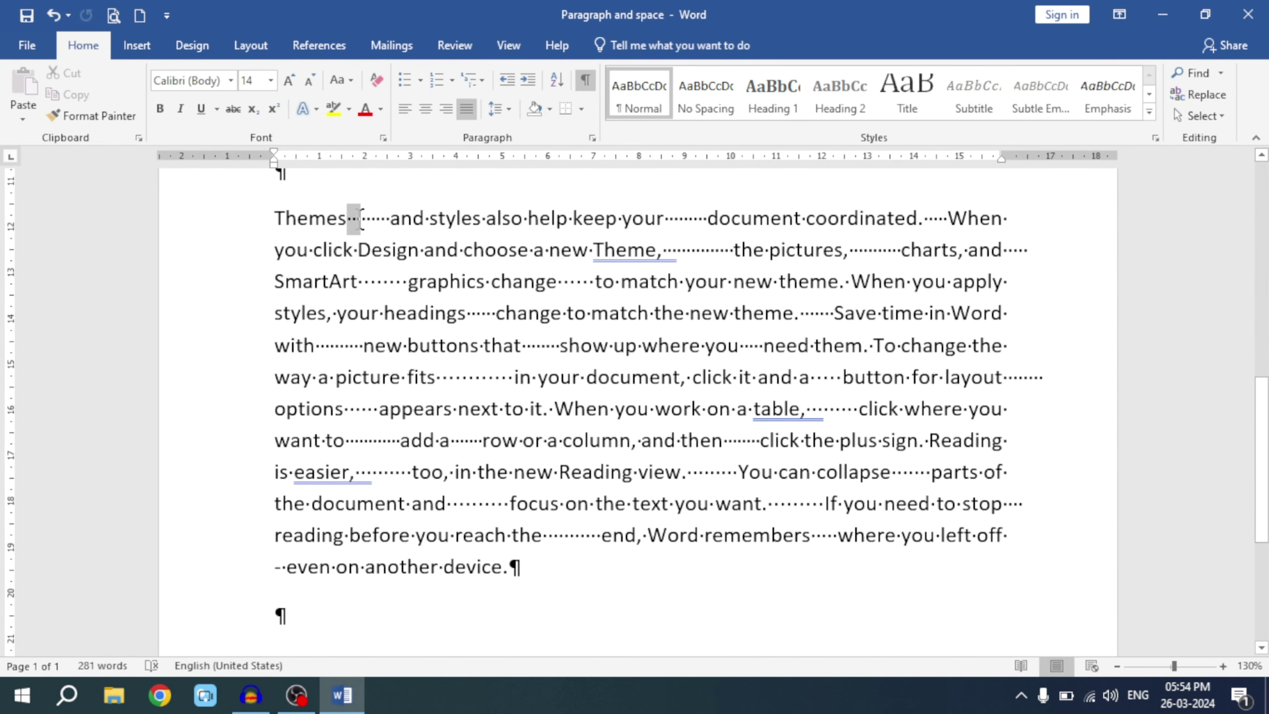
{"action": "left_click", "coordinate": [393, 225]}
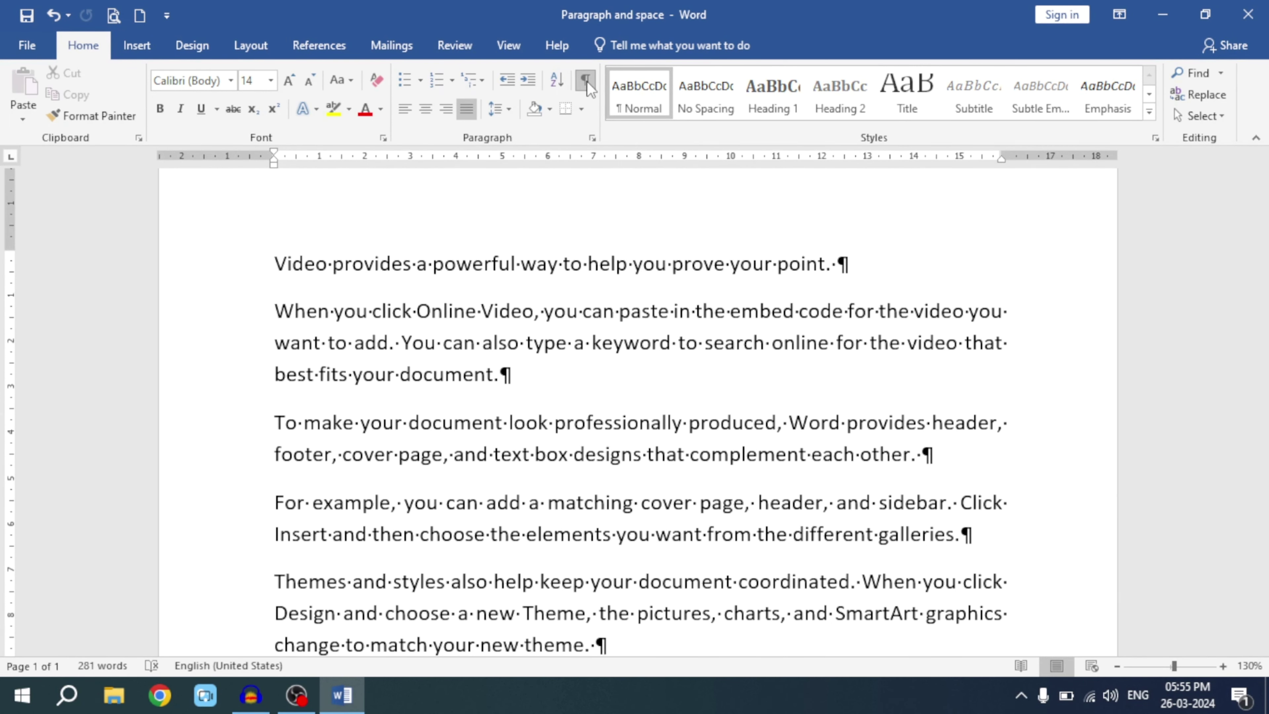
- Hide the formatting marks and select the opening paragraphs from 'Video provides' to 'match the new theme.'
{"action": "left_click", "coordinate": [585, 80]}
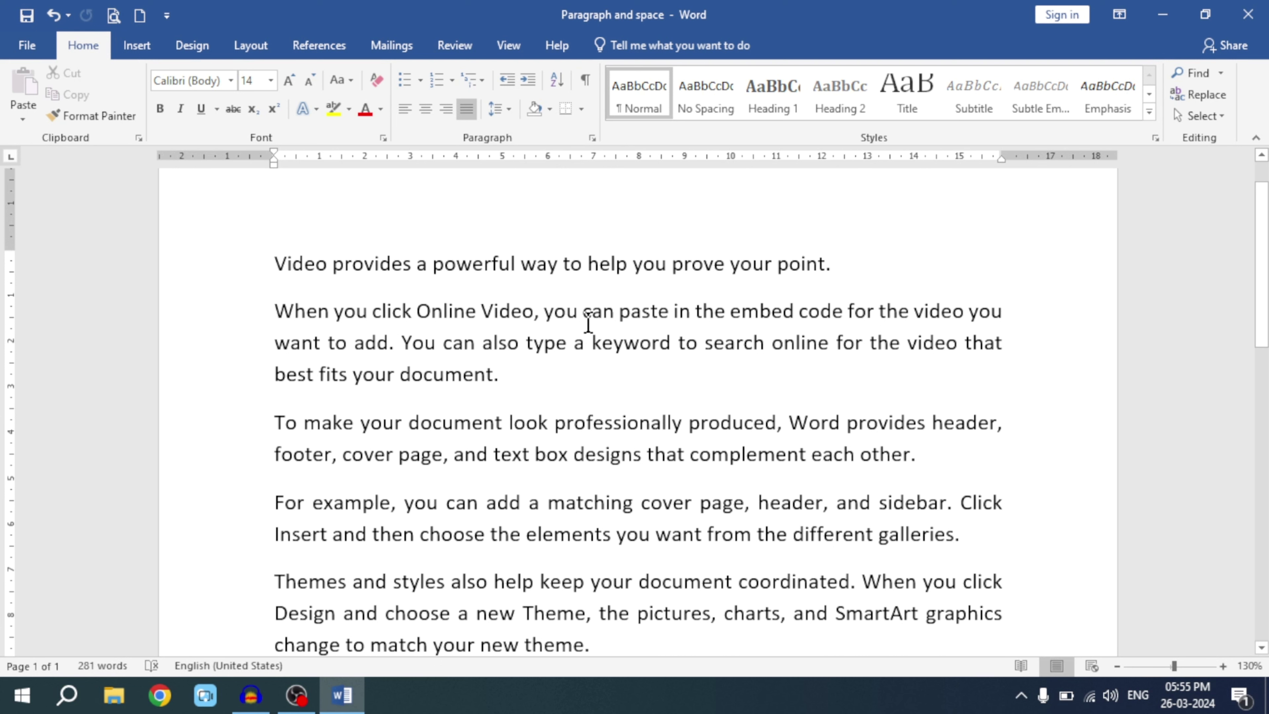
{"action": "scroll", "coordinate": [587, 335], "scroll_direction": "down", "scroll_amount": 1}
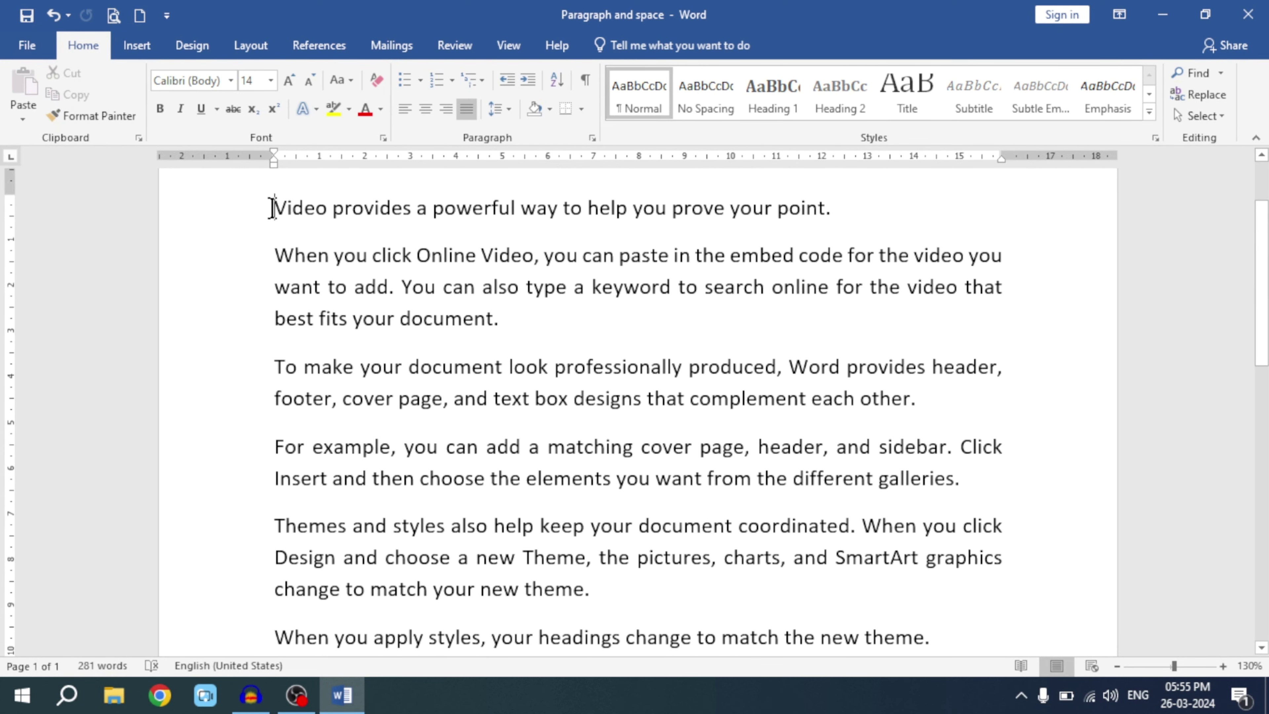
{"action": "mouse_move", "coordinate": [273, 207]}
{"action": "left_mouse_down"}
{"action": "mouse_move", "coordinate": [949, 612]}
{"action": "mouse_move", "coordinate": [930, 637]}
{"action": "left_mouse_up"}
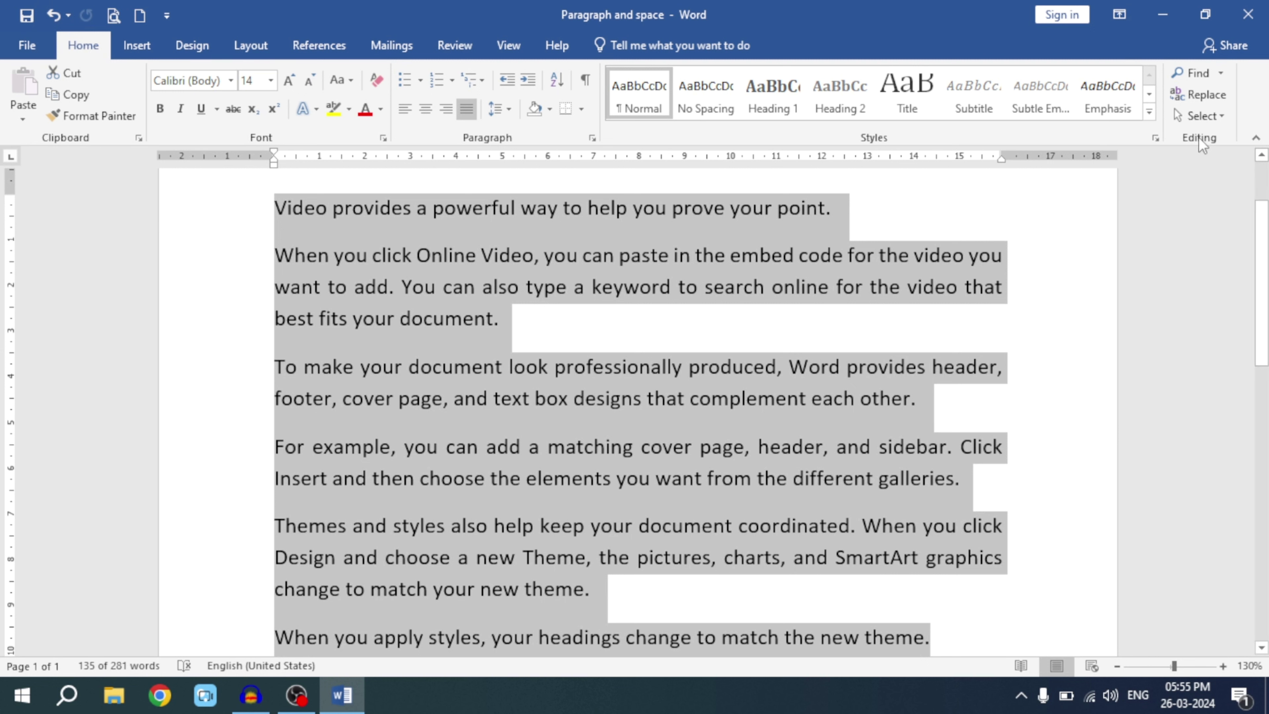
- Replace every ^p paragraph break in the selection with nothing, joining the six opening paragraphs
{"action": "left_click", "coordinate": [1205, 102]}
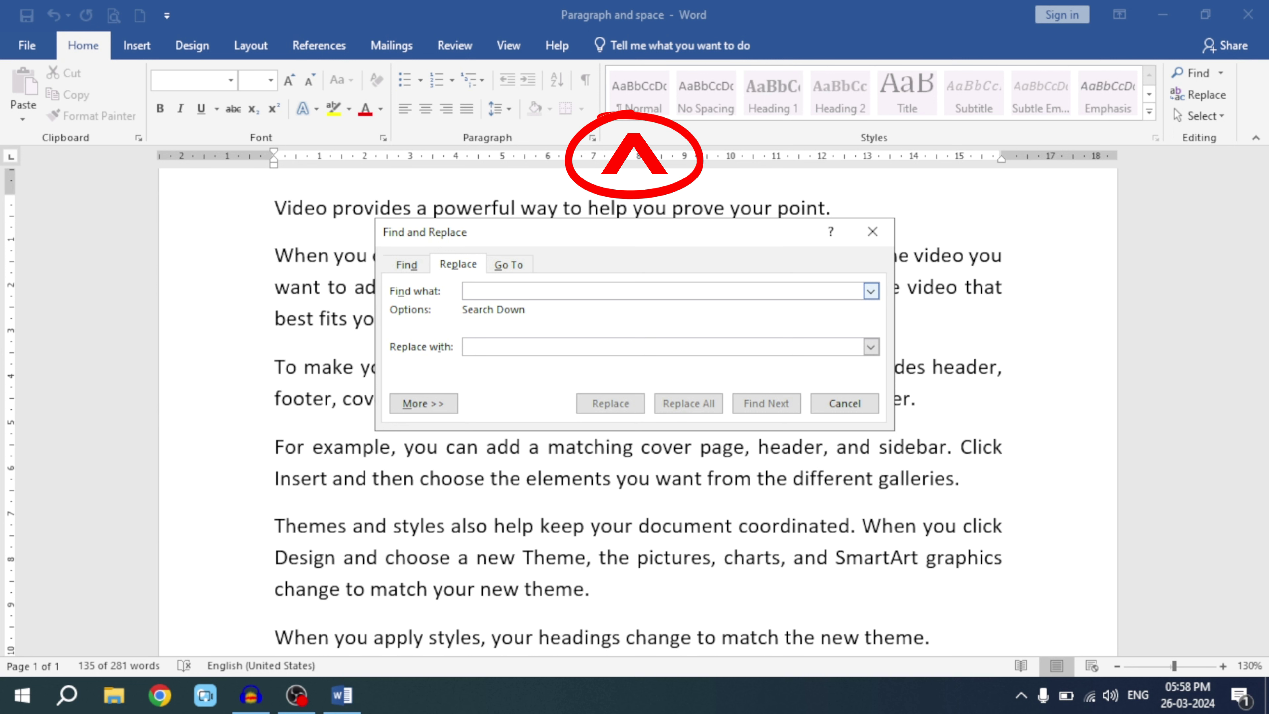
{"action": "type", "text": "^"}
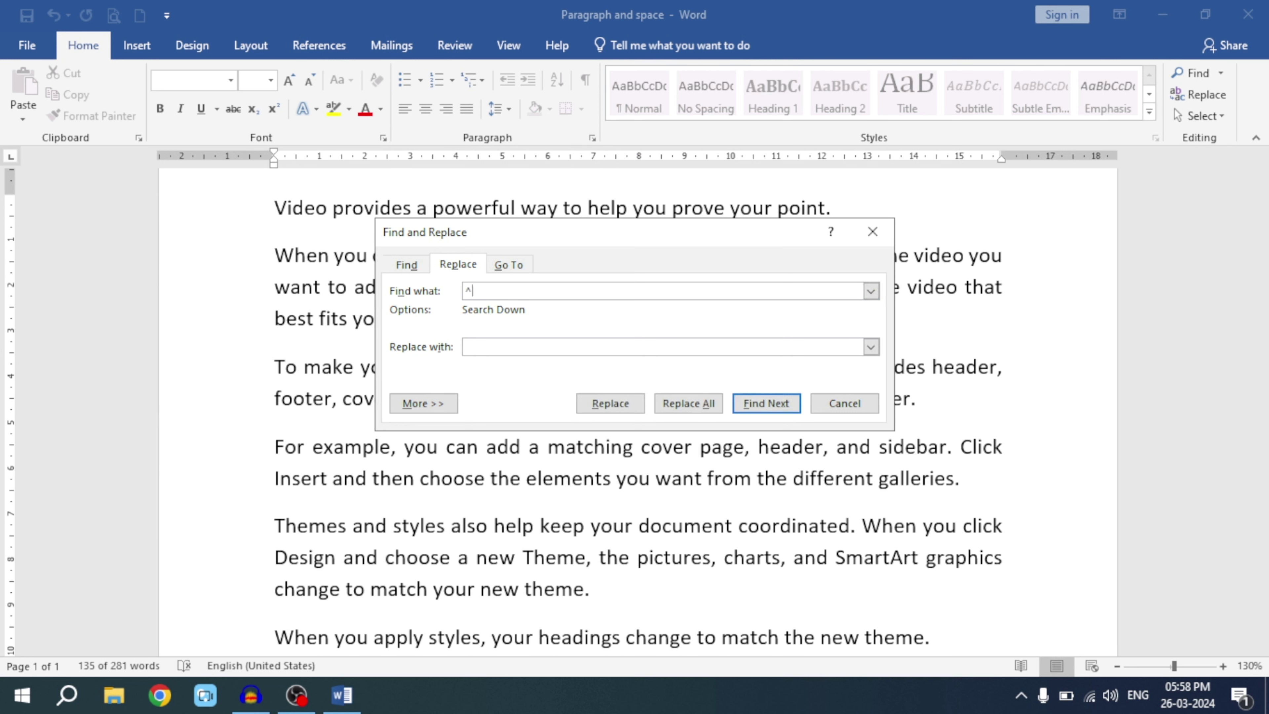
{"action": "type", "text": "p"}
{"action": "left_click", "coordinate": [484, 345]}
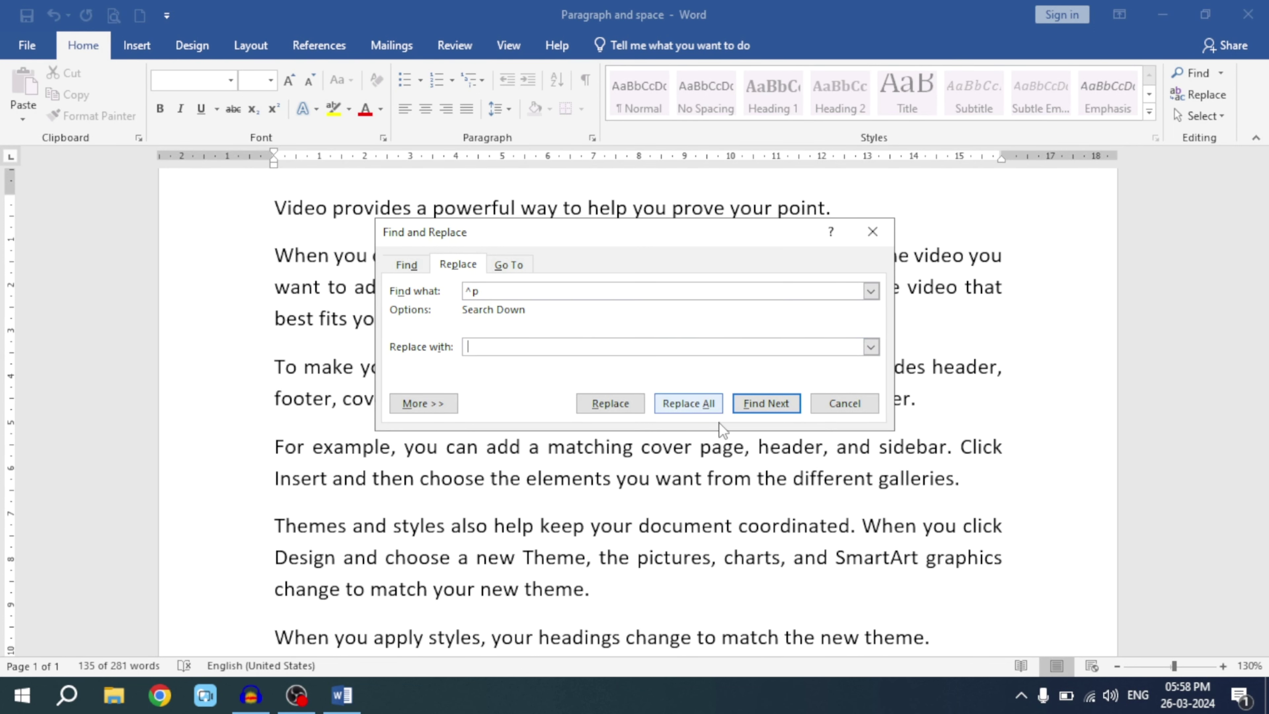
{"action": "left_click", "coordinate": [695, 406]}
{"action": "left_click", "coordinate": [695, 406]}
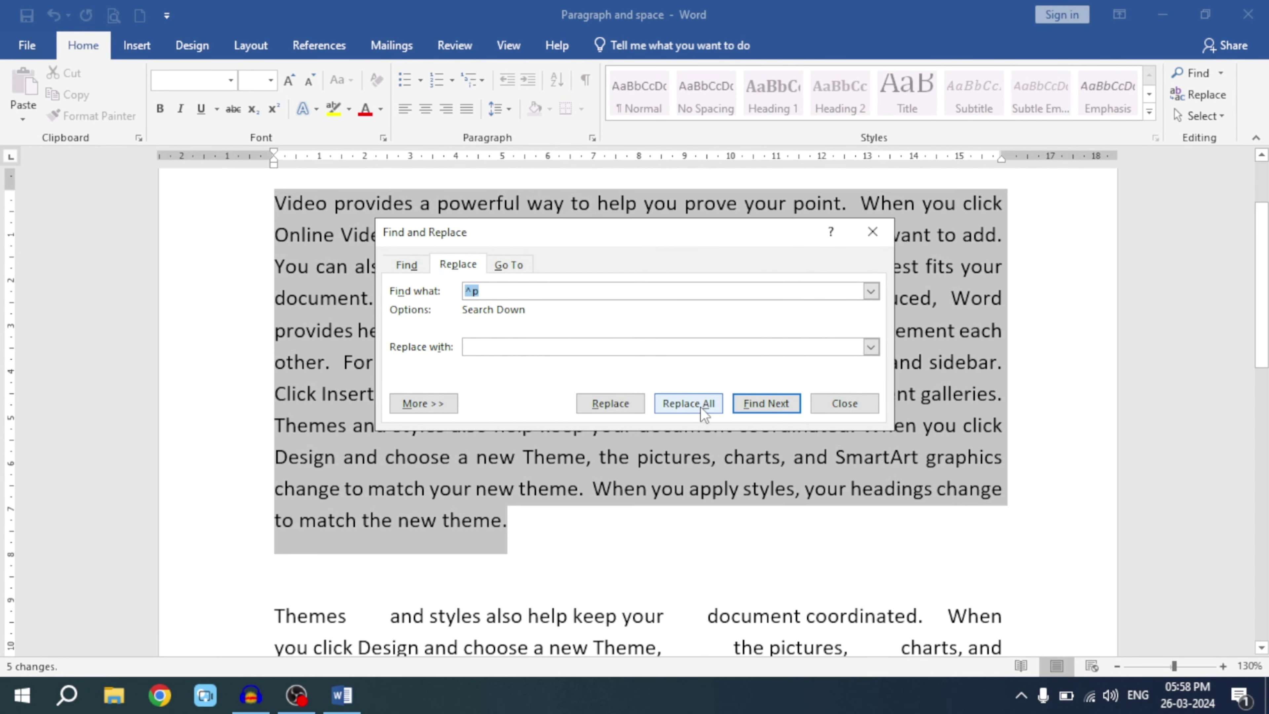
{"action": "left_click", "coordinate": [844, 403]}
{"action": "left_click", "coordinate": [562, 405]}
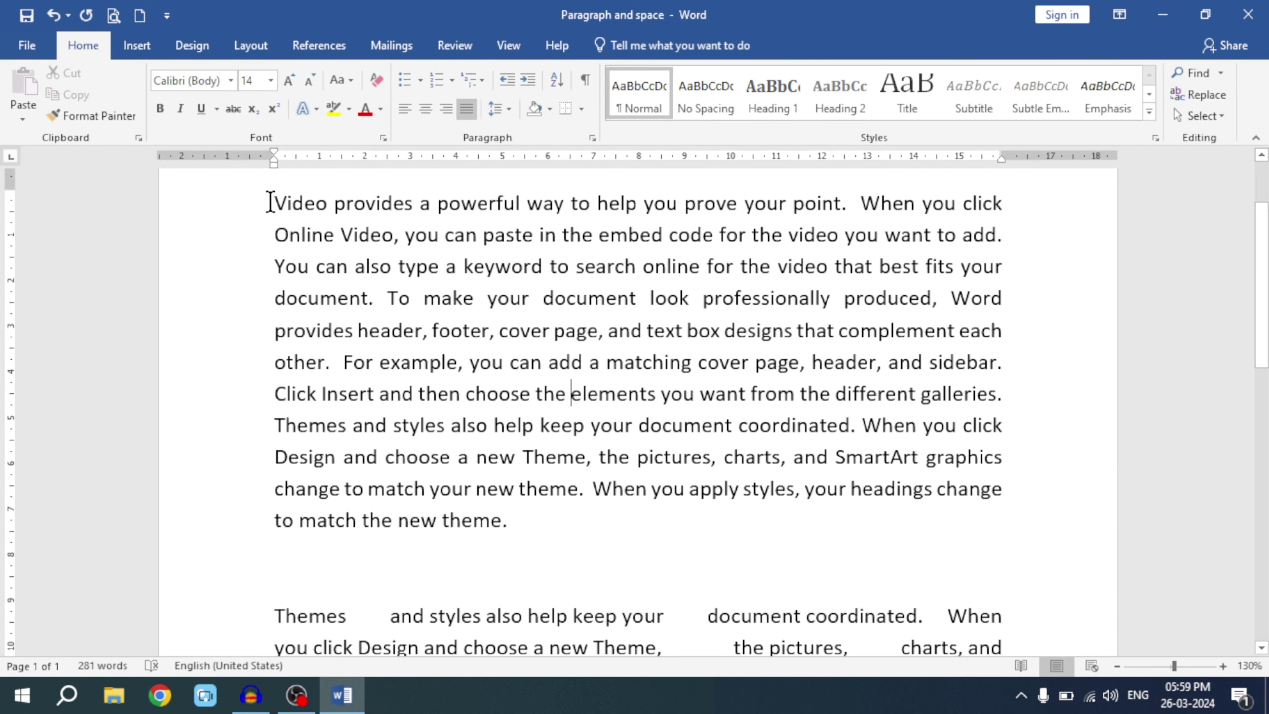
- Select the Themes and styles passage from 'Themes' through 'device.'
{"action": "mouse_move", "coordinate": [272, 204]}
{"action": "left_mouse_down"}
{"action": "mouse_move", "coordinate": [445, 261]}
{"action": "mouse_move", "coordinate": [524, 522]}
{"action": "left_mouse_up"}
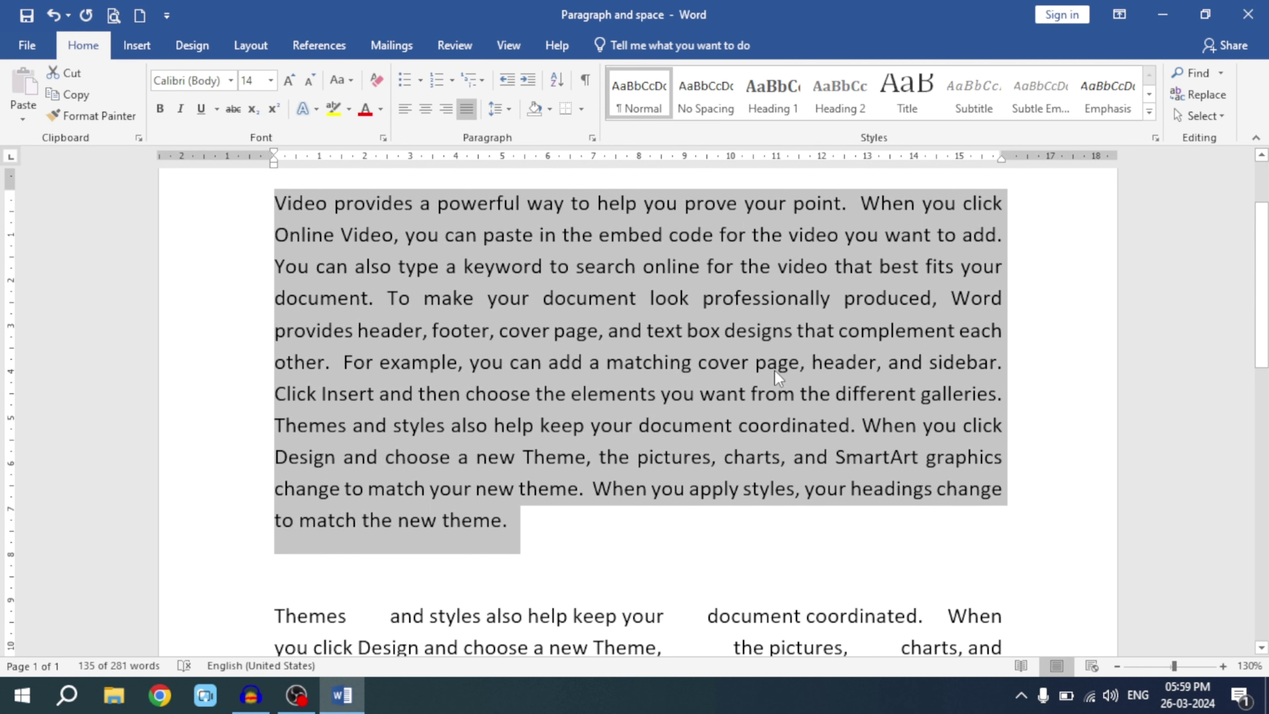
{"action": "scroll", "coordinate": [777, 377], "scroll_direction": "down", "scroll_amount": 4}
{"action": "left_click", "coordinate": [517, 322]}
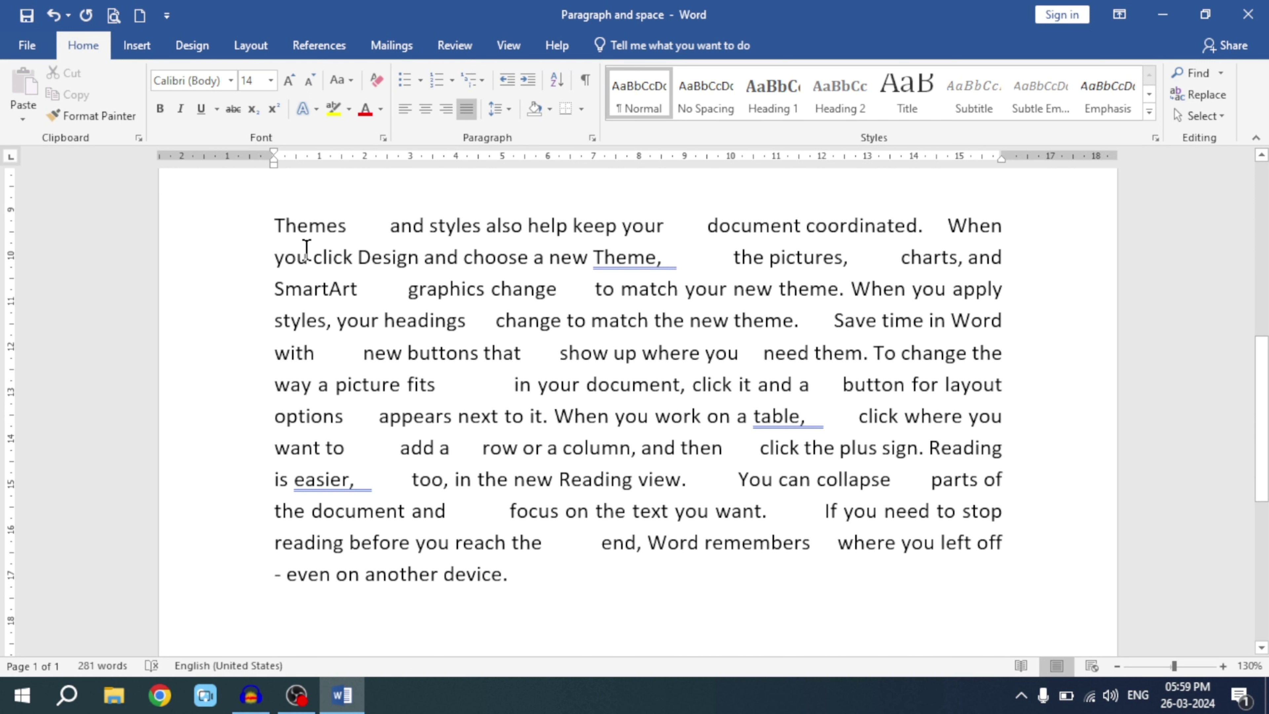
{"action": "left_click_drag", "start_coordinate": [274, 223], "coordinate": [537, 568]}
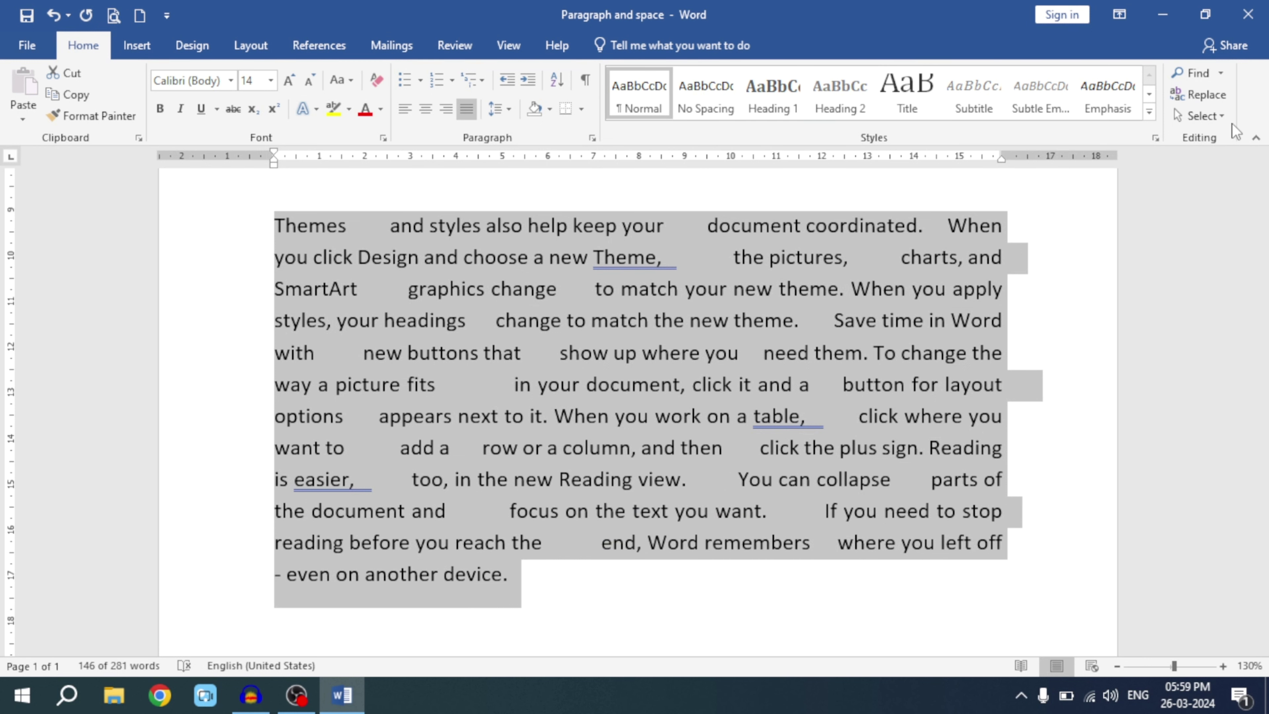
- Replace every ^w whitespace run in the selected passage with a single space (145 replacements)
{"action": "left_click", "coordinate": [1205, 95]}
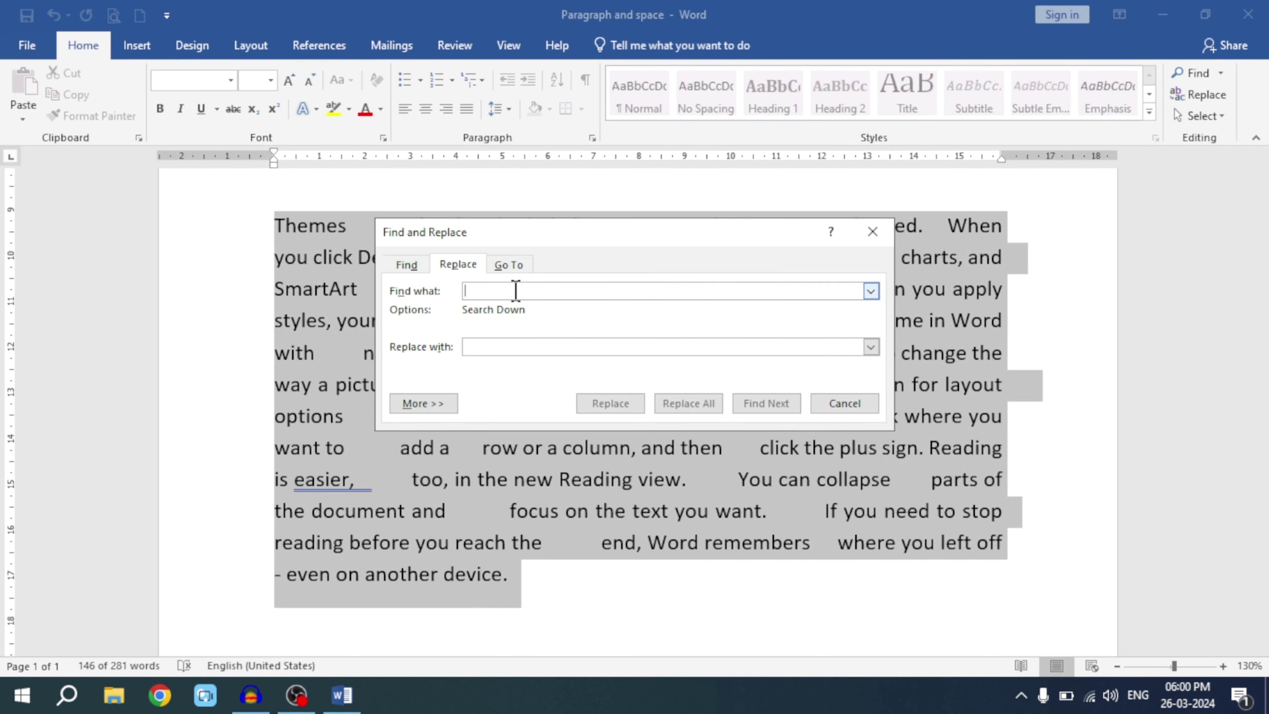
{"action": "type", "text": "^"}
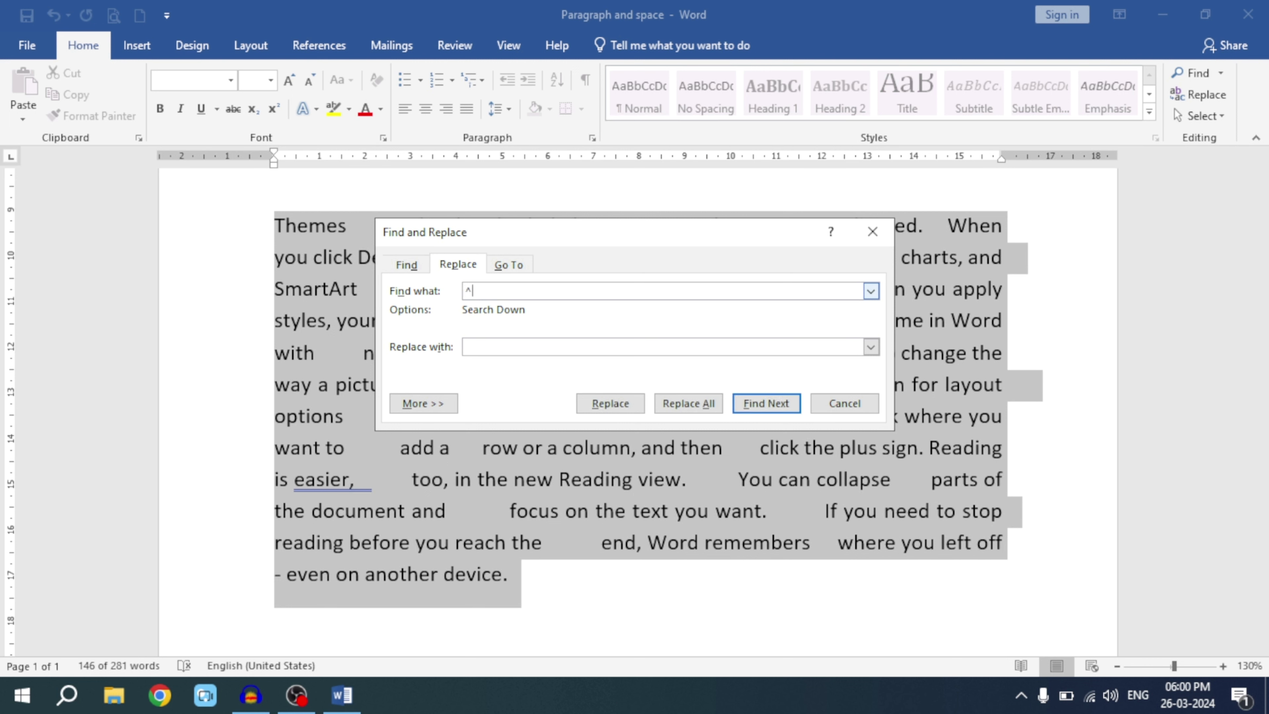
{"action": "type", "text": "w"}
{"action": "left_click", "coordinate": [697, 404]}
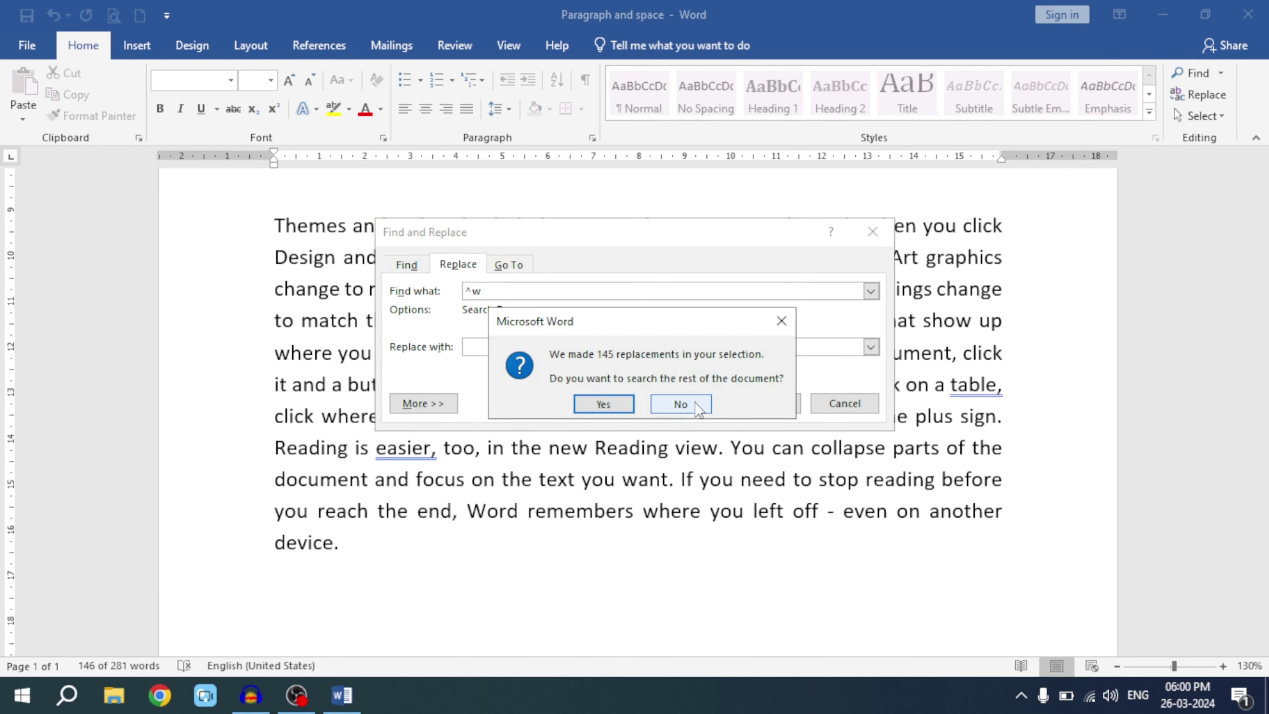
{"action": "left_click", "coordinate": [671, 404]}
{"action": "left_click", "coordinate": [866, 410]}
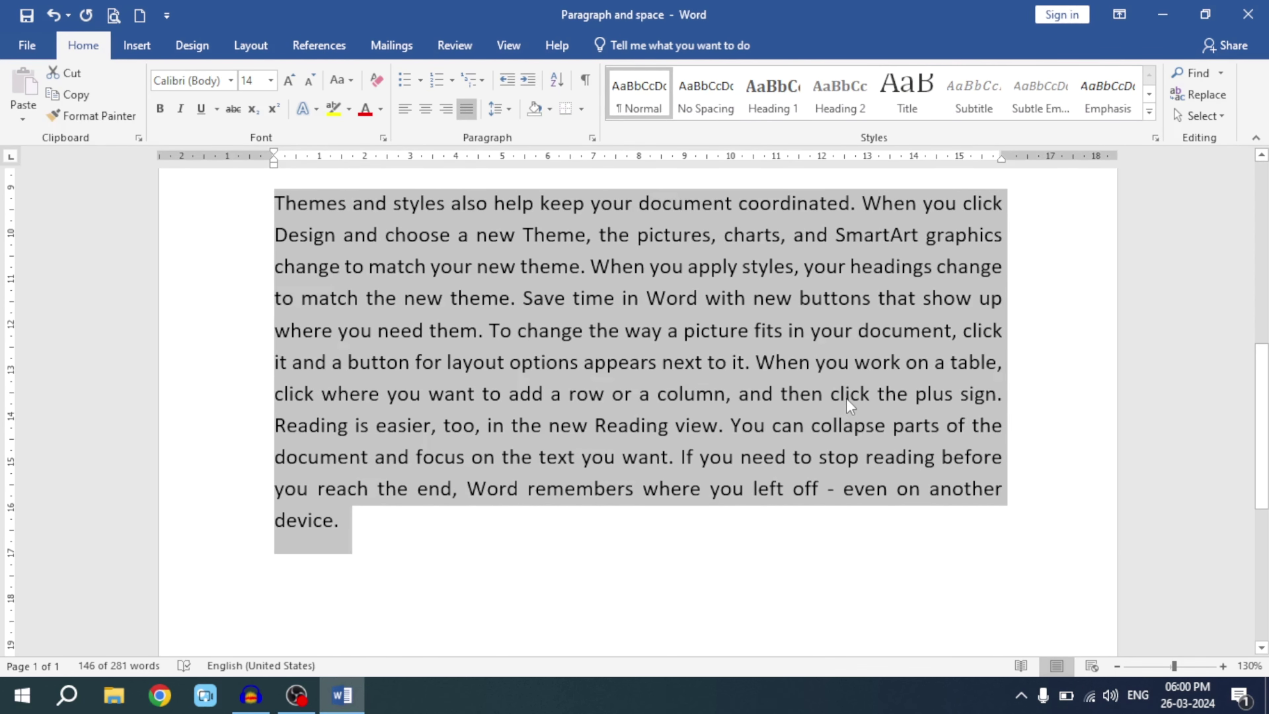
{"action": "left_click", "coordinate": [604, 507]}
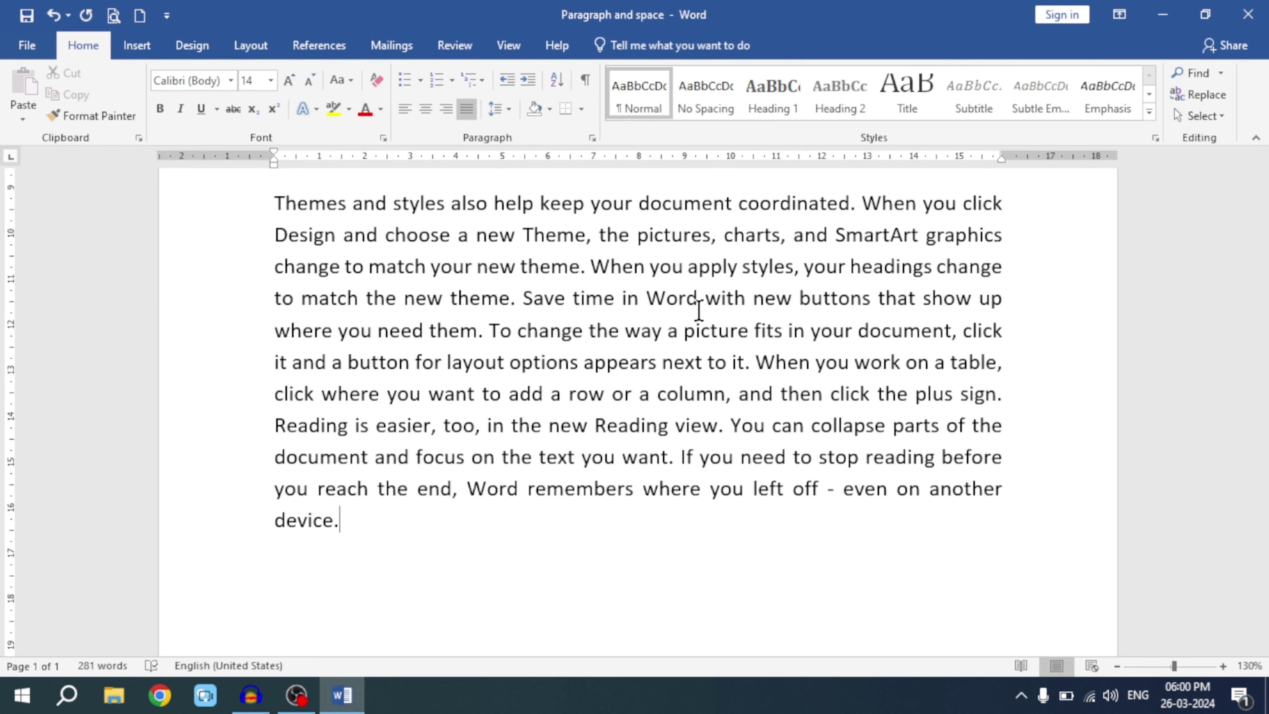
{"action": "scroll", "coordinate": [641, 315], "scroll_direction": "up", "scroll_amount": 5}
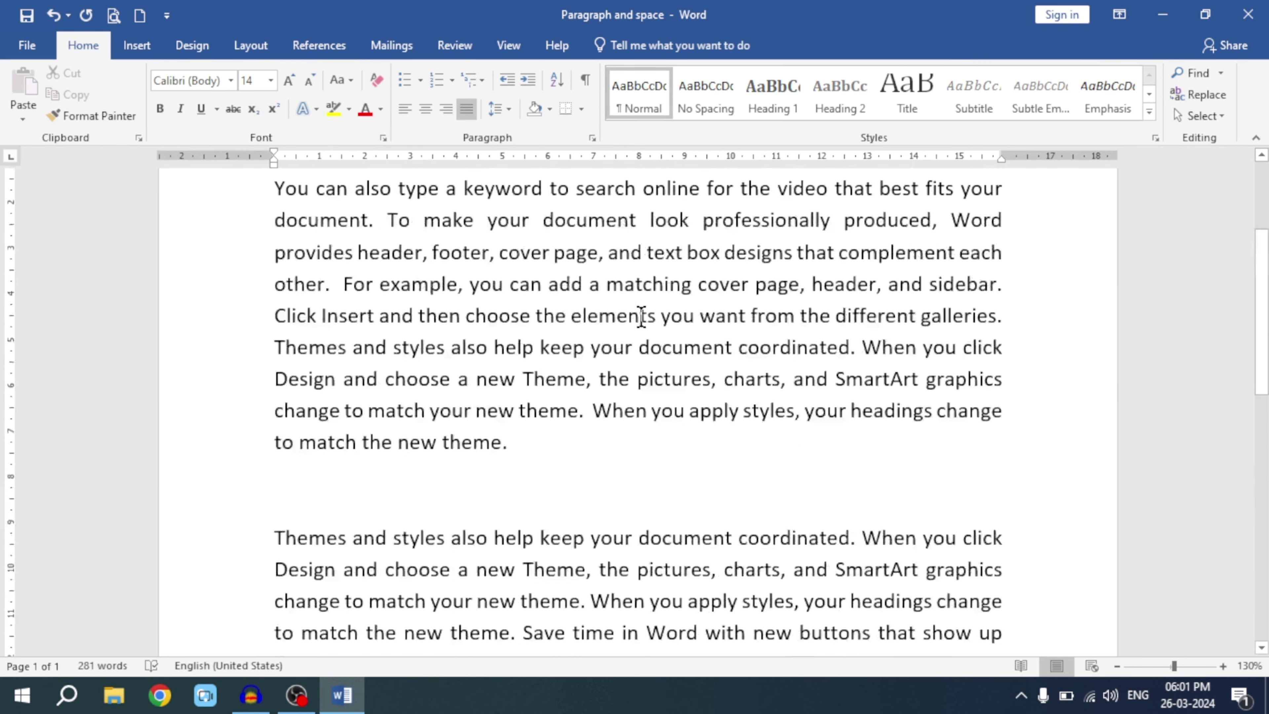
{"action": "scroll", "coordinate": [641, 316], "scroll_direction": "down", "scroll_amount": 2}
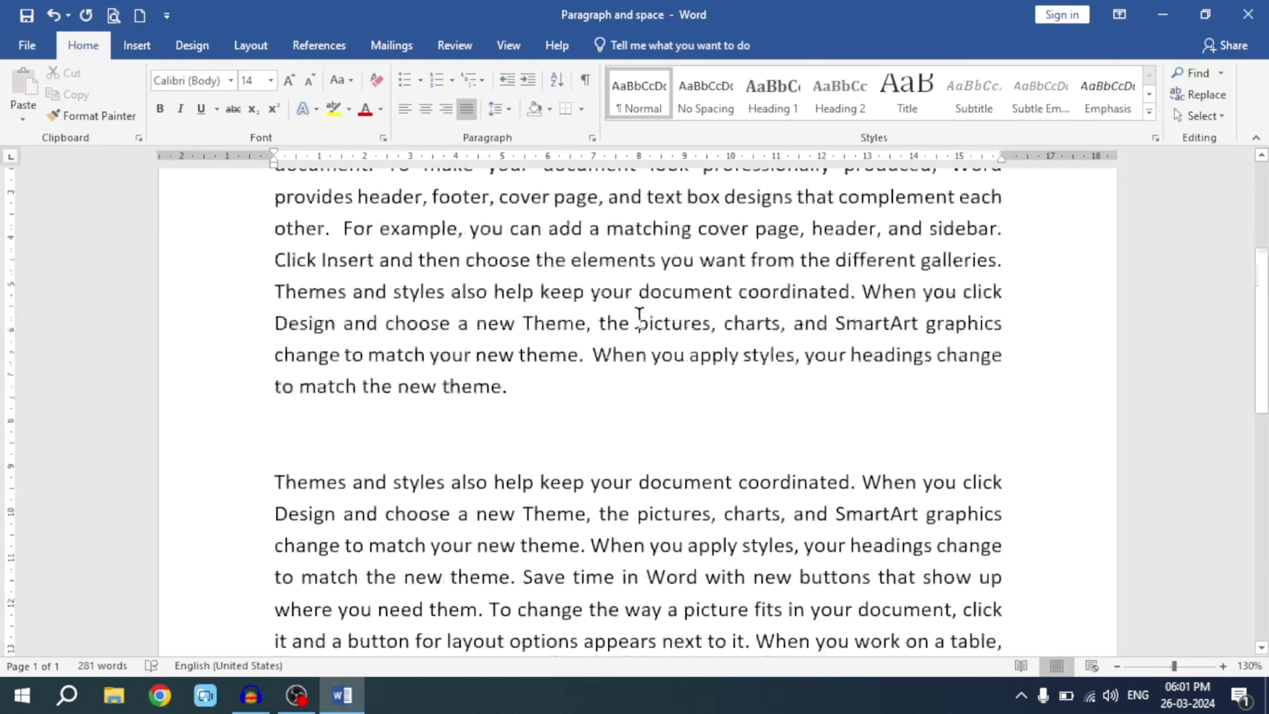
{"action": "scroll", "coordinate": [640, 316], "scroll_direction": "down", "scroll_amount": 1}
{"action": "scroll", "coordinate": [639, 316], "scroll_direction": "down", "scroll_amount": 1}
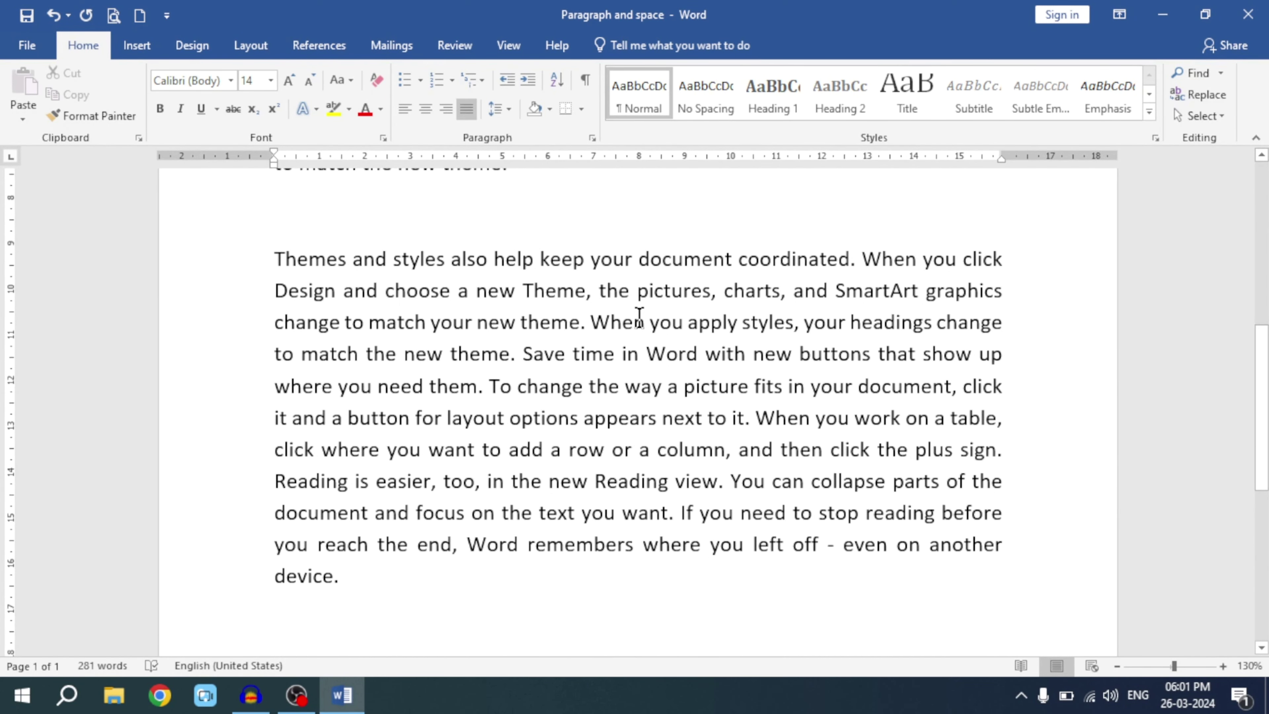